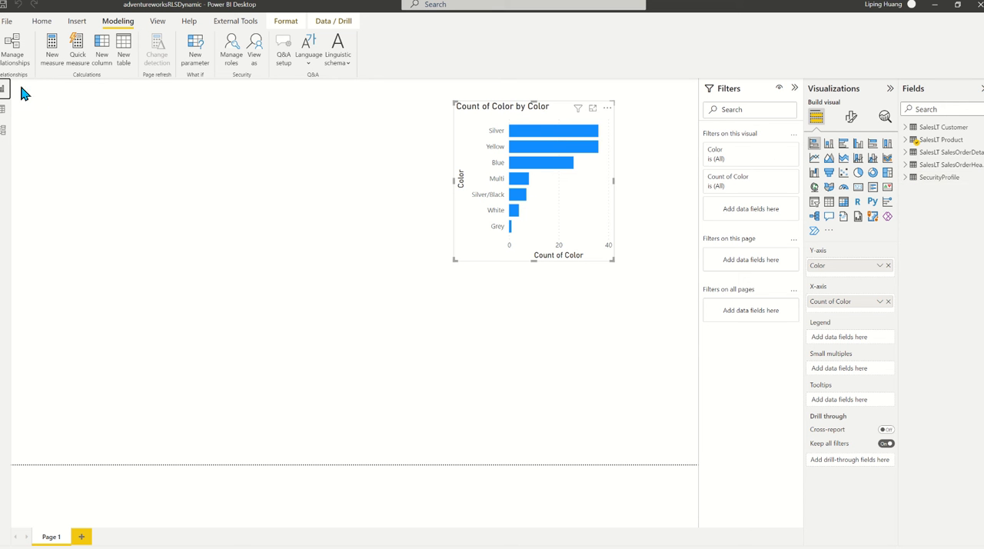
Step: Check the SecurityProfile table's data, and relate its Color column to the Color column of SalesLT Product in the model
left_click(4, 111)
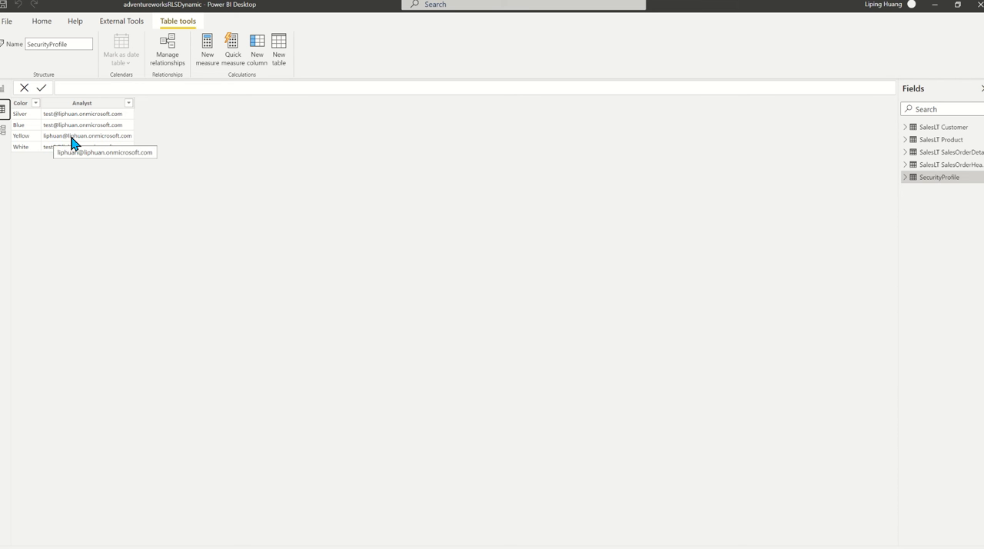
left_click(6, 131)
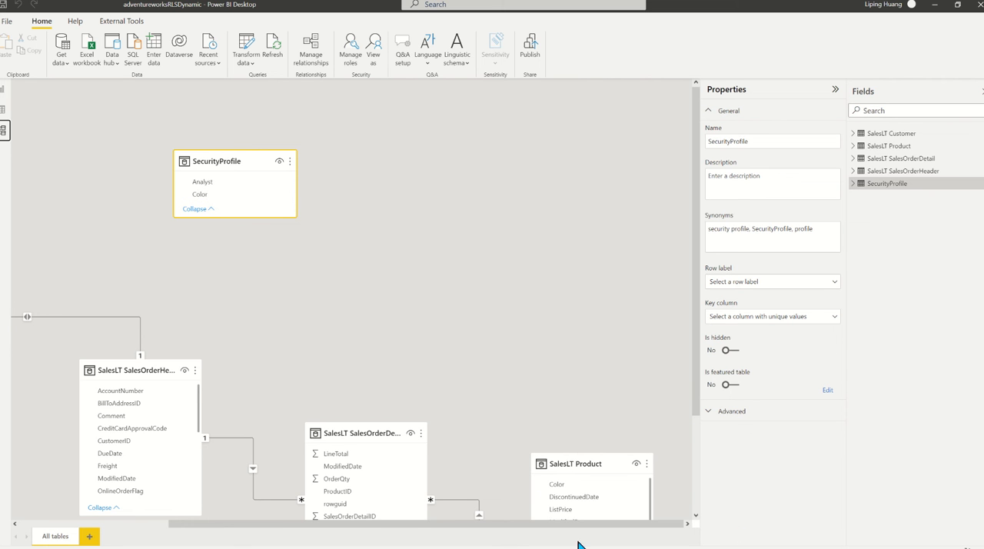
left_click_drag(211, 198, 567, 491)
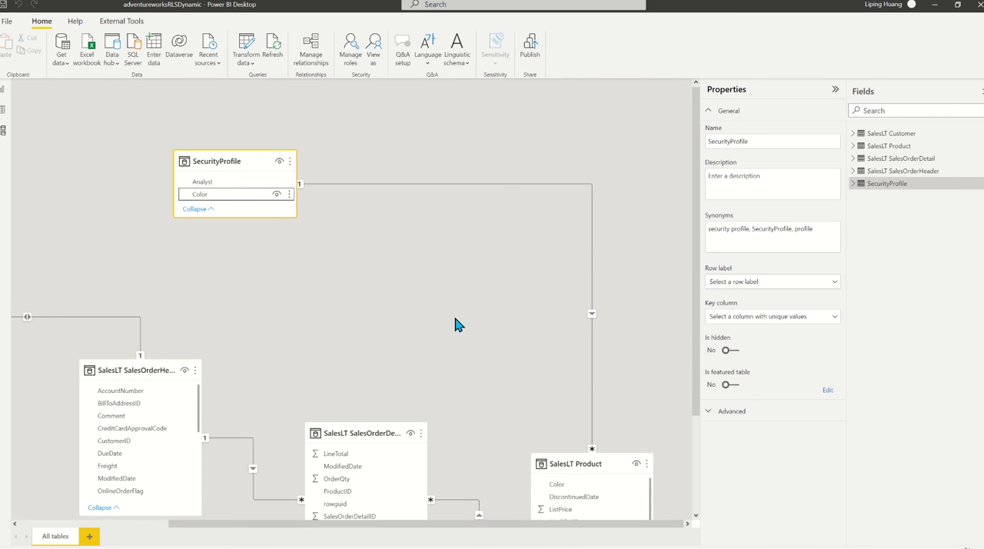
Step: Review the color role's DAX filter on the SecurityProfile table and save the roles
left_click(4, 90)
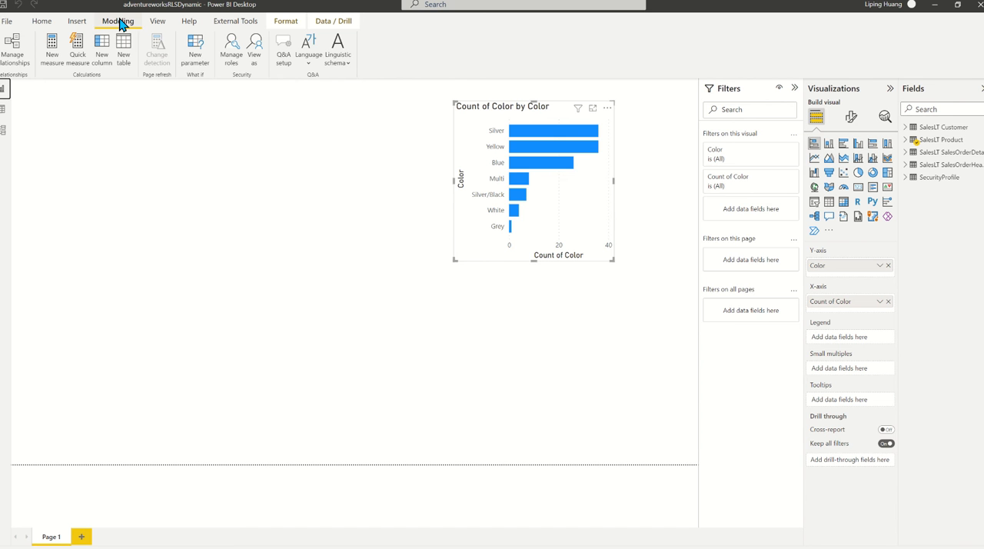
left_click(235, 66)
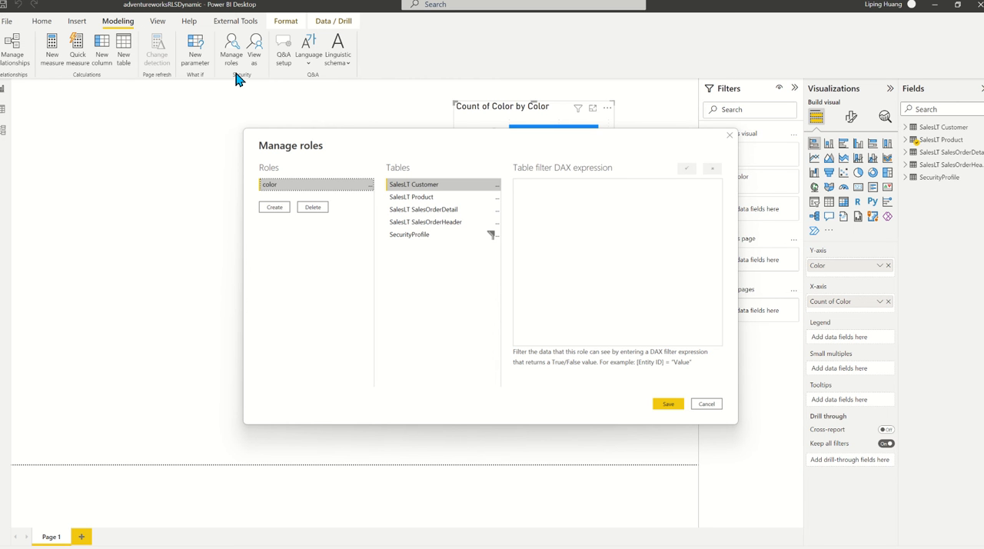
left_click_drag(414, 146, 426, 245)
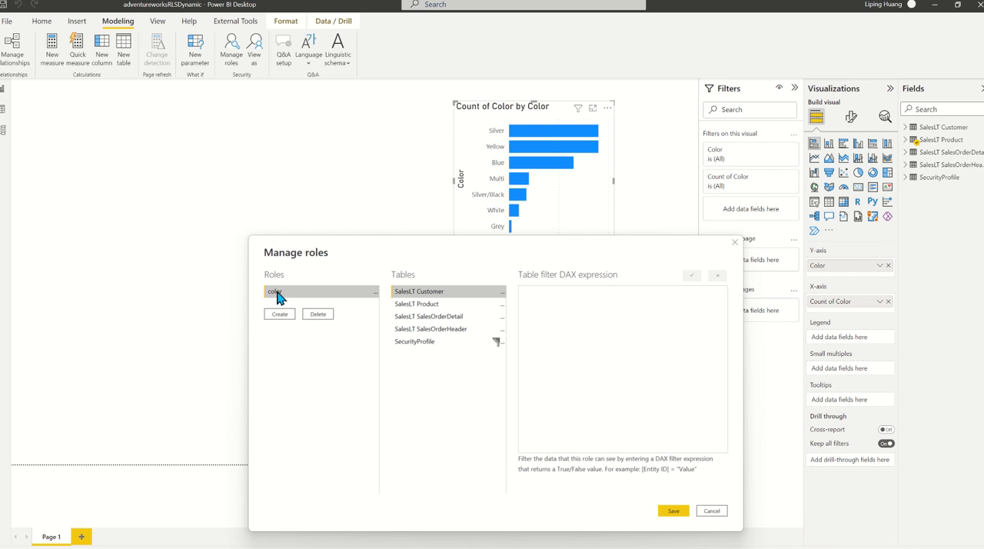
left_click(433, 343)
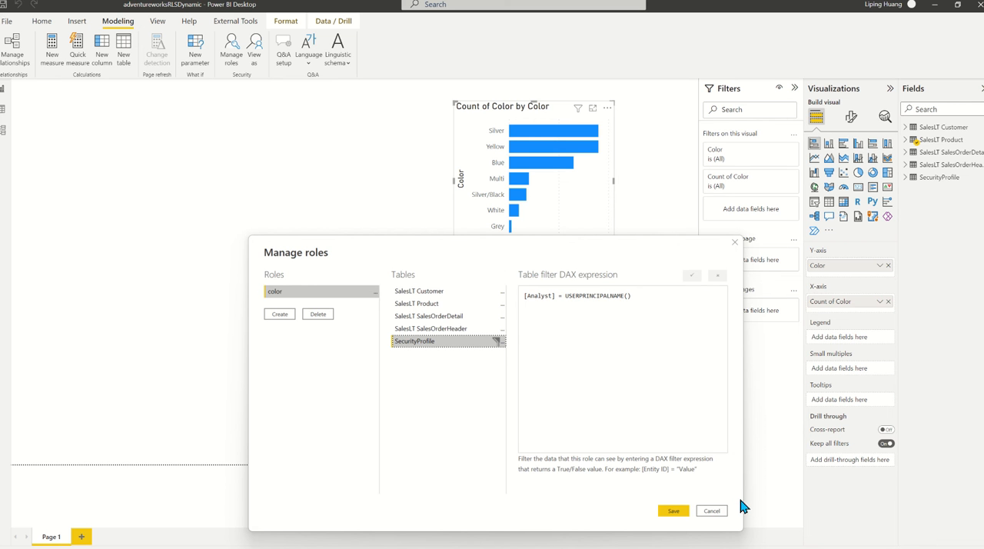
left_click(674, 515)
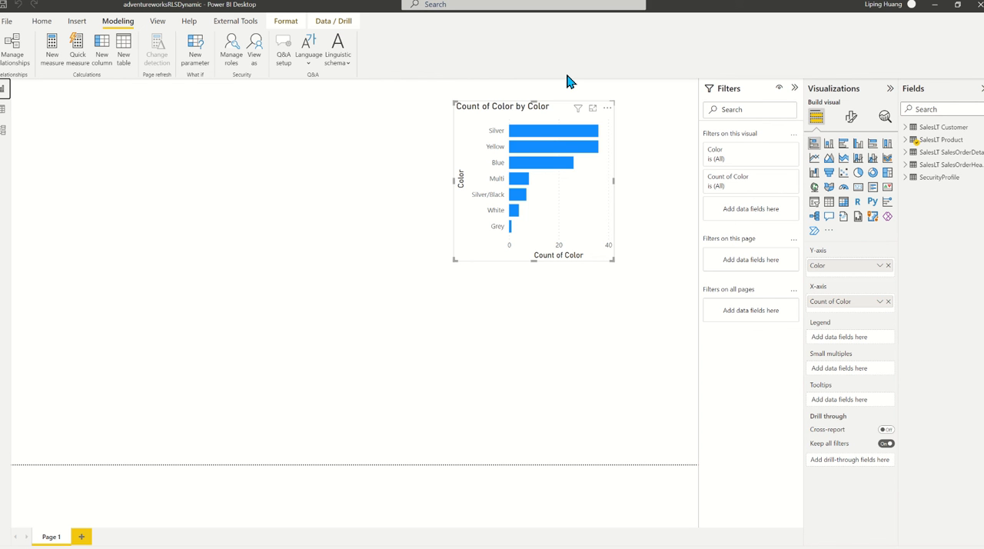
Step: Preview the report under the color role as another user, entering the e-mail of the analyst assigned Silver and Blue, and end the preview
left_click(254, 60)
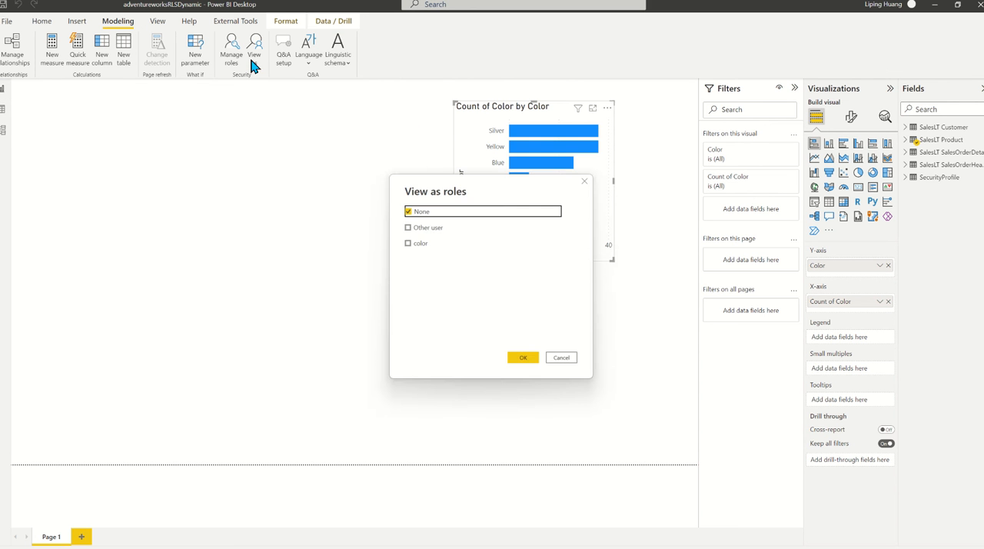
left_click(408, 242)
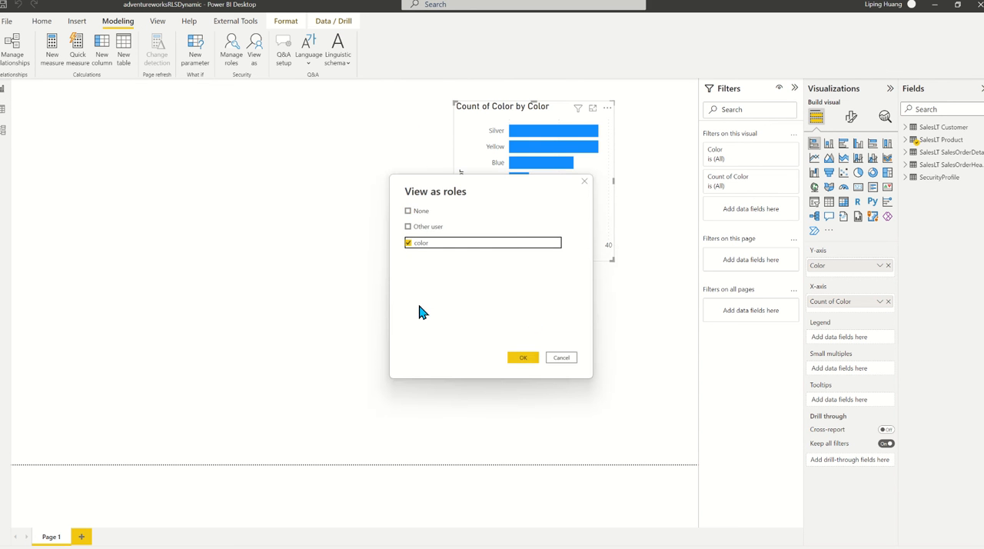
left_click(408, 226)
left_click(482, 228)
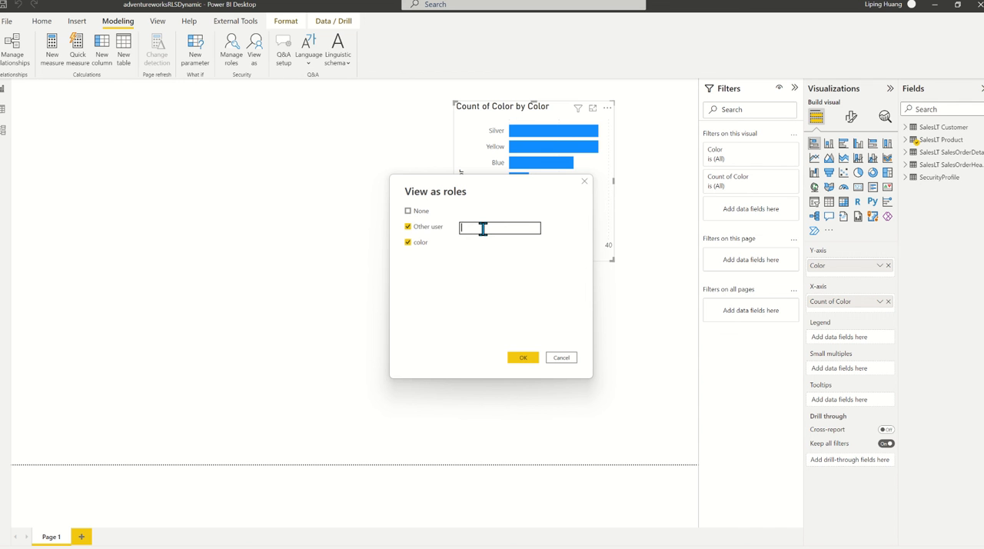
left_click(525, 362)
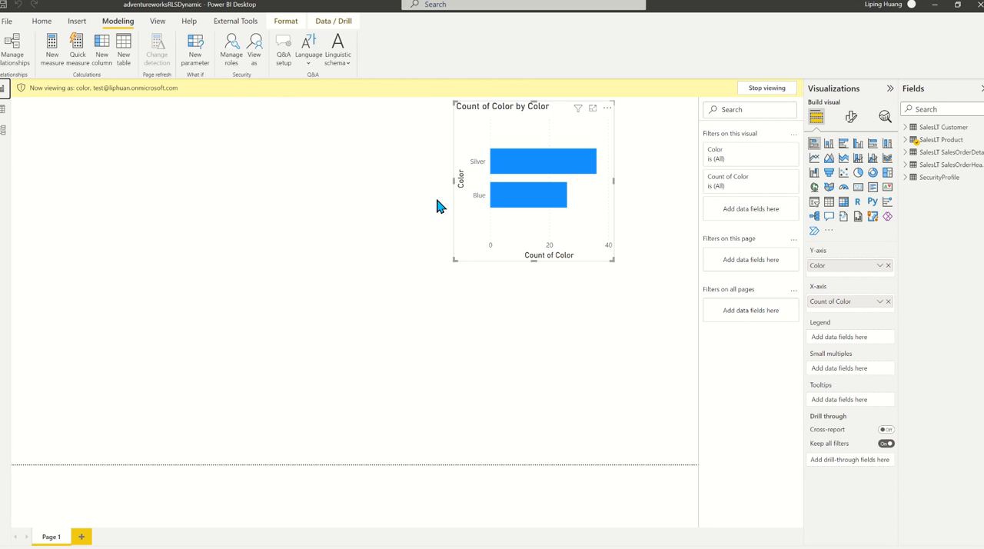
left_click(769, 89)
Step: Preview the report under the color role with the e-mail of the analyst assigned Yellow, and end the preview
left_click(255, 48)
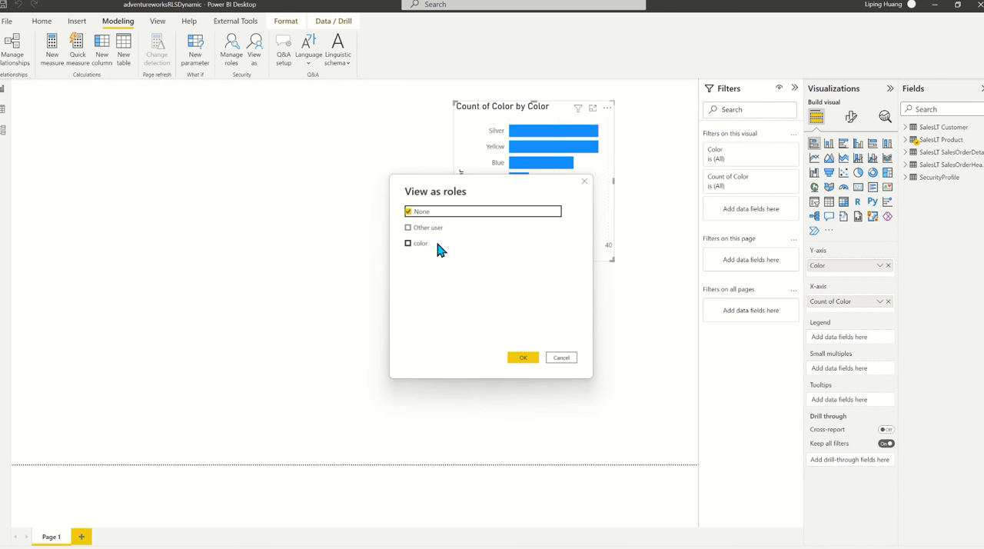
left_click(408, 242)
left_click(510, 226)
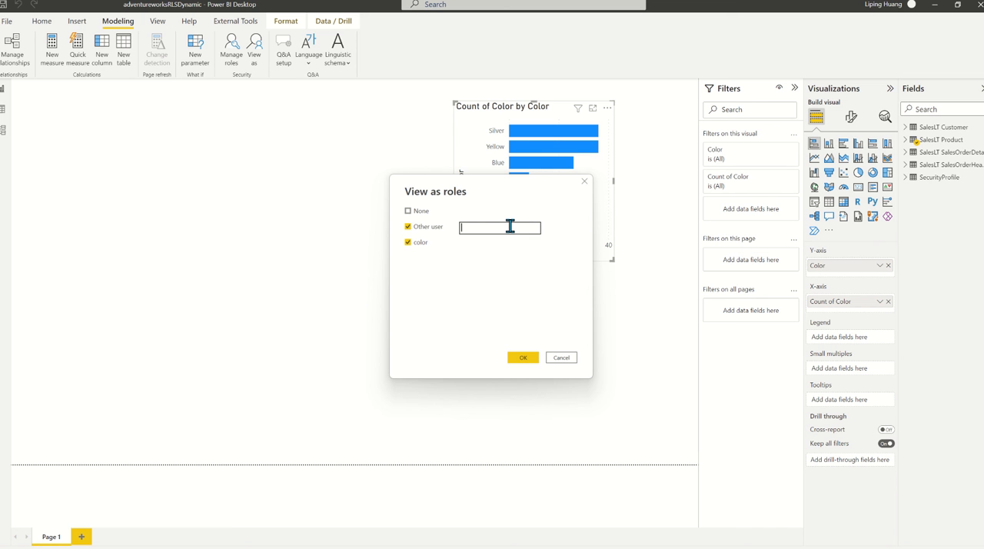
left_click(513, 358)
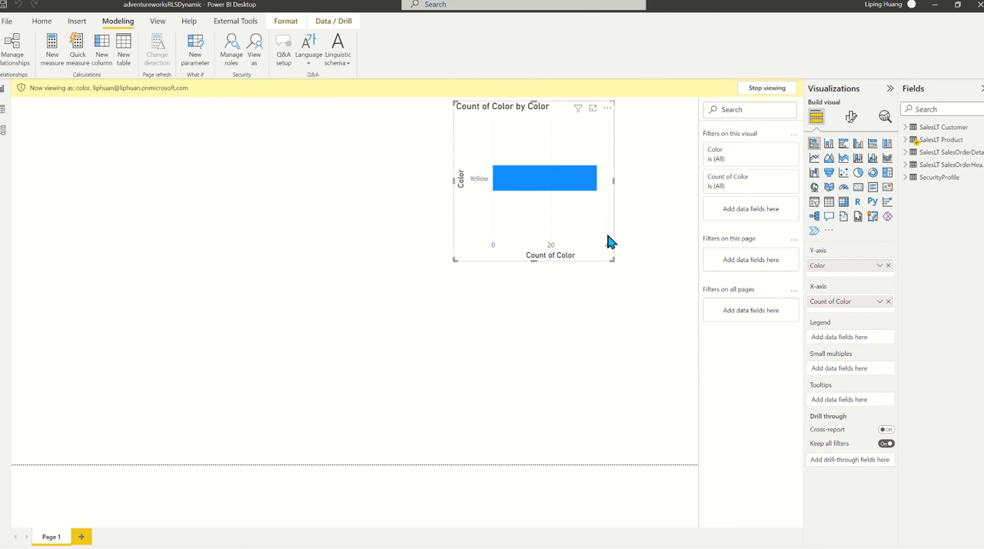
left_click(780, 90)
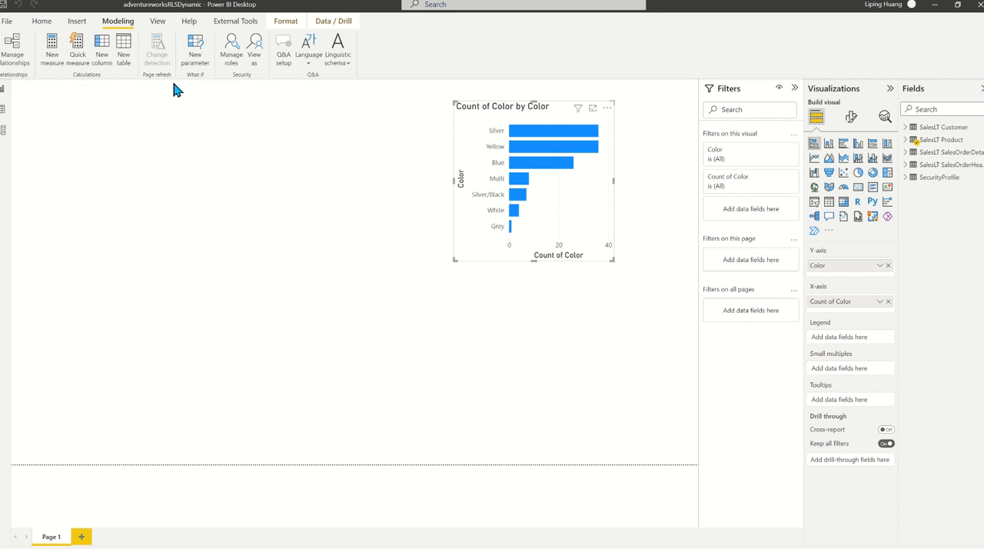
Step: Preview the report under the color role with the e-mail of the analyst assigned White, and end the preview
left_click(257, 57)
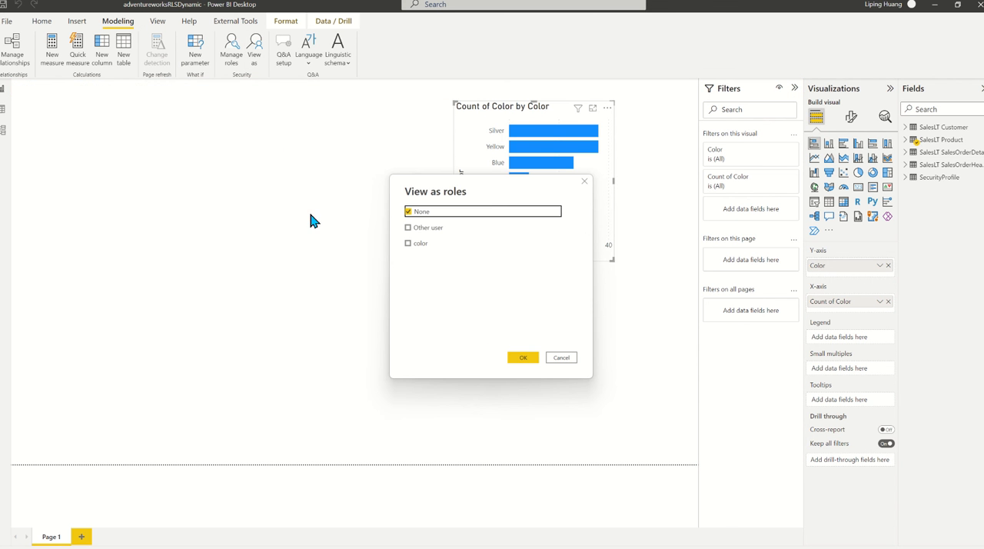
left_click(408, 243)
left_click(408, 226)
left_click(490, 232)
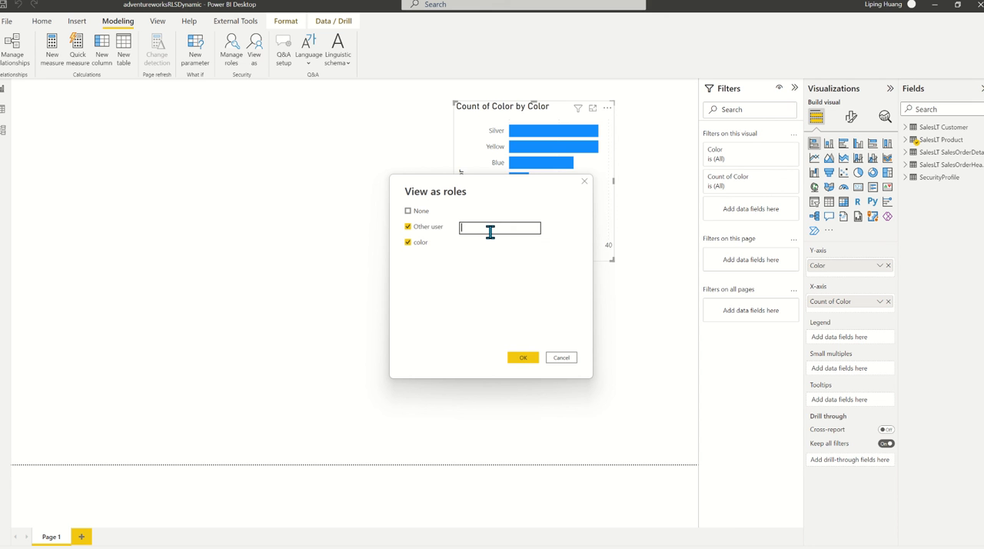
left_click(522, 359)
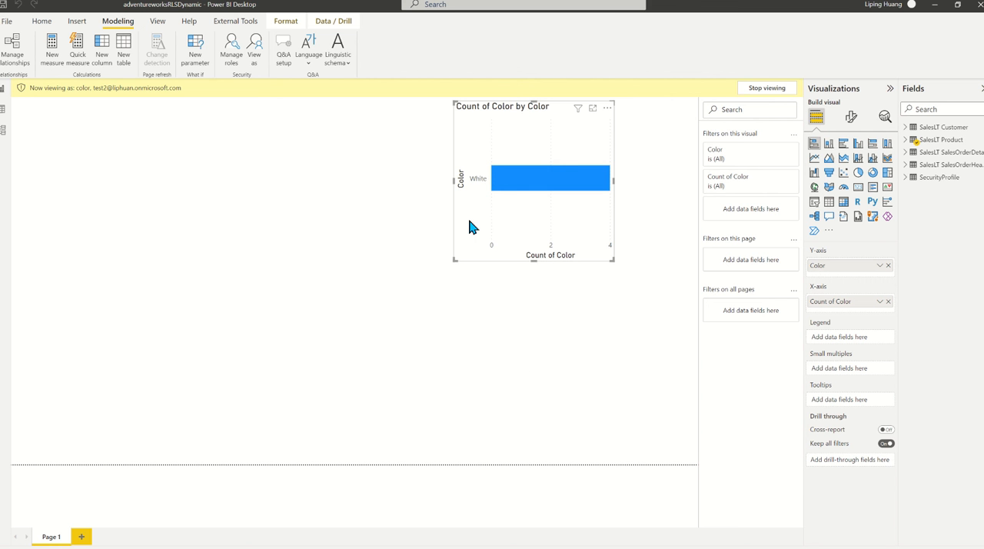
left_click(767, 90)
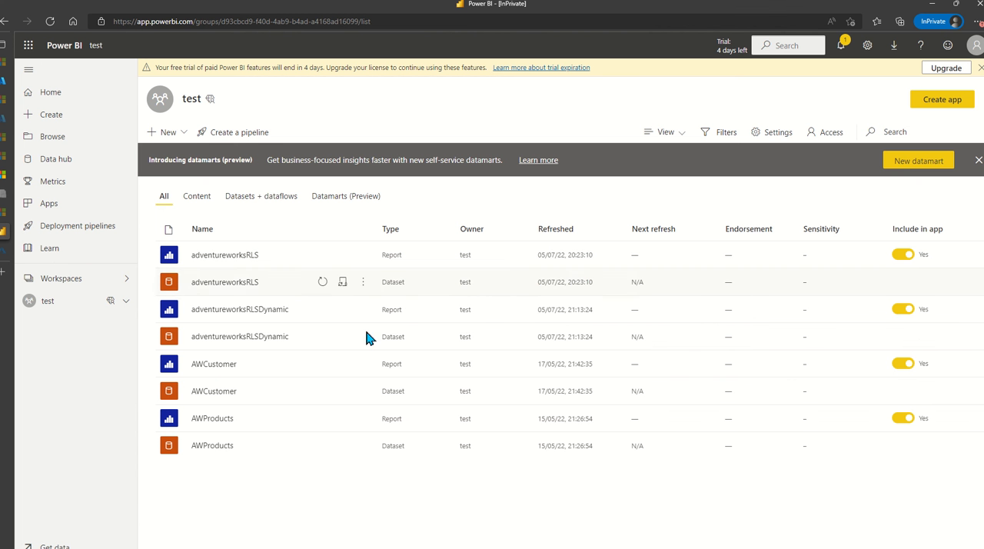
Step: Switch to the Power BI service, view the adventureworksRLSDynamic report in the test workspace, and check which account is signed in
left_click(266, 315)
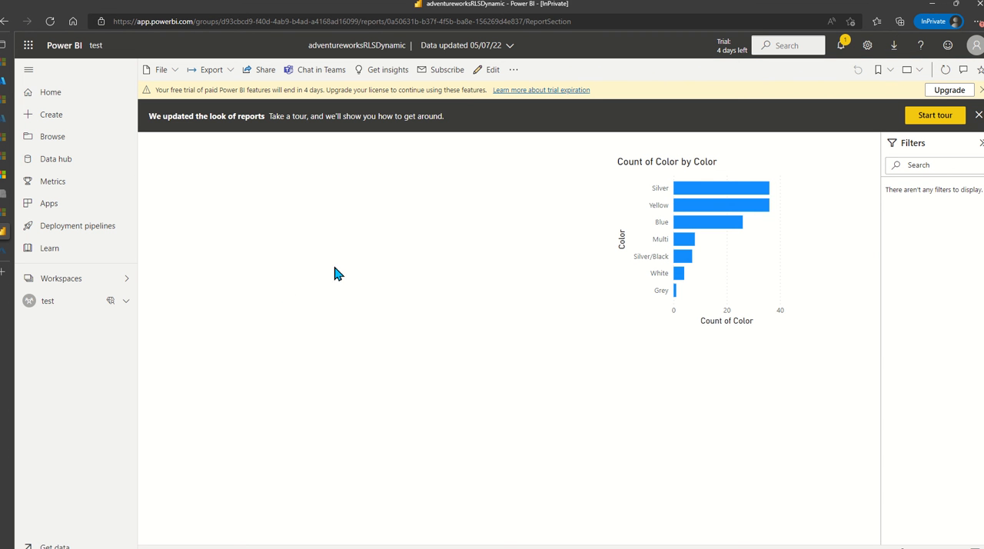
left_click(971, 48)
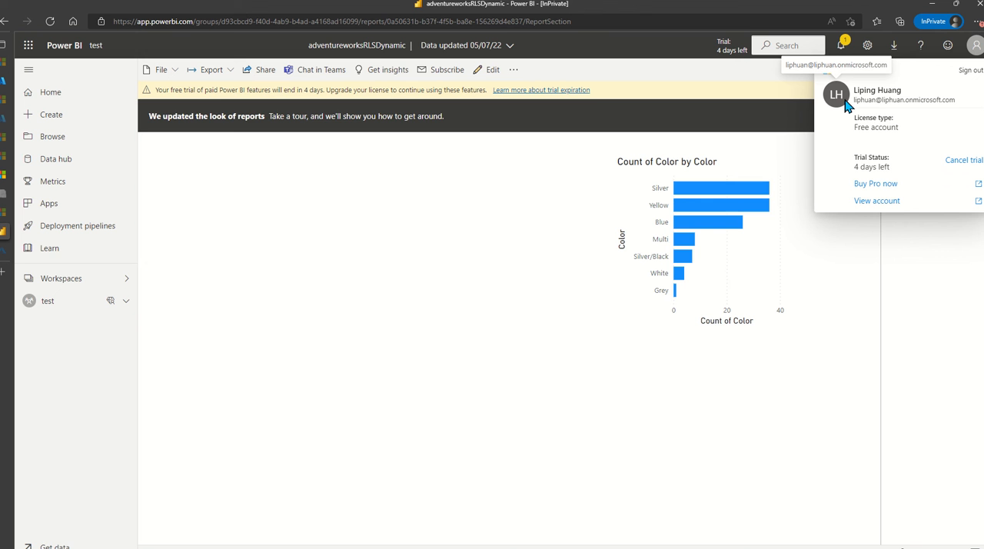
left_click(816, 399)
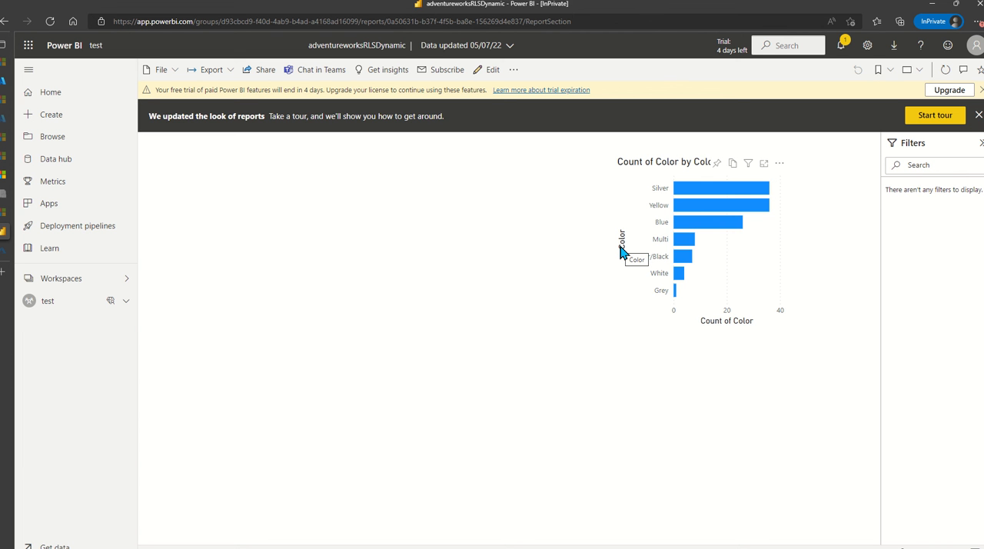
Step: Add the test account as a member of the color role in the adventureworksRLSDynamic dataset's row-level security and save
left_click(81, 305)
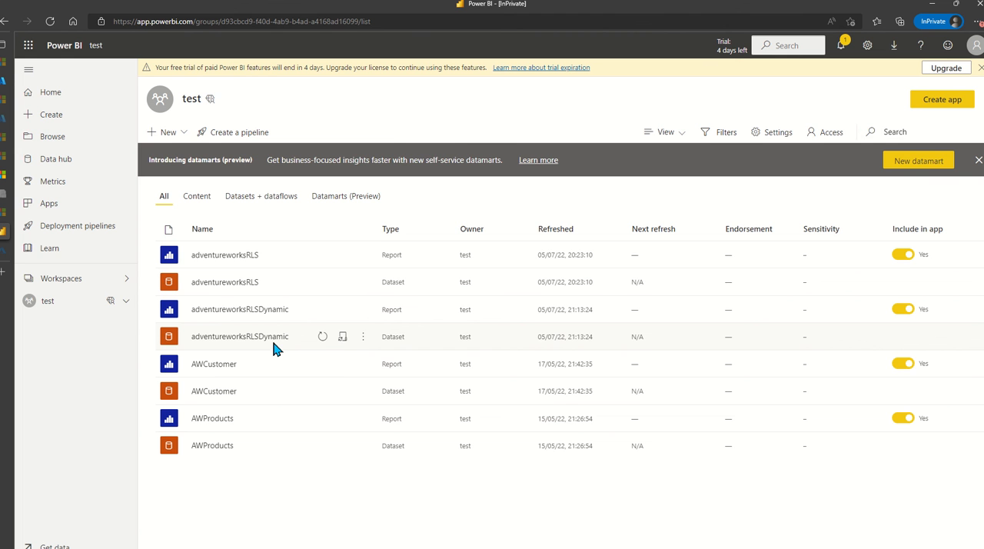
left_click(362, 336)
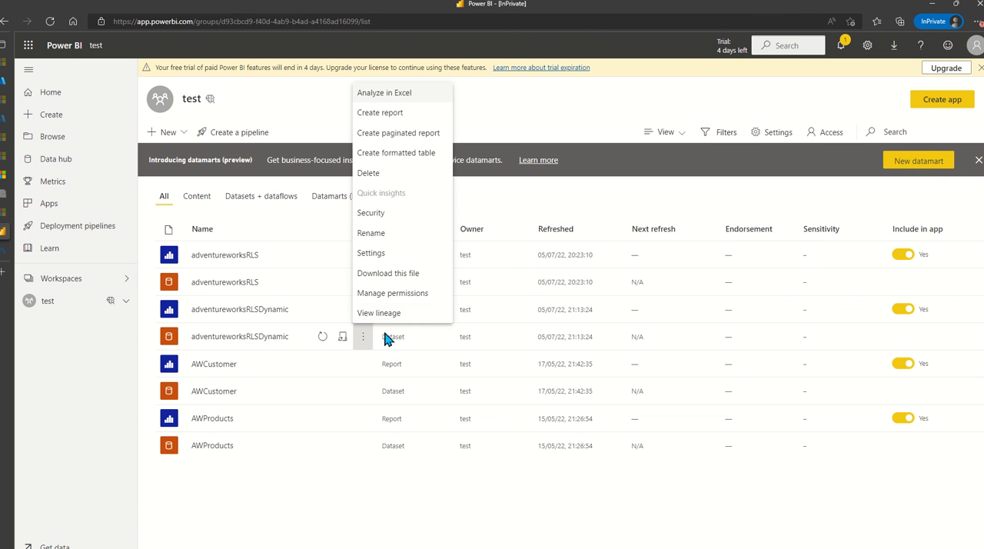
left_click(405, 214)
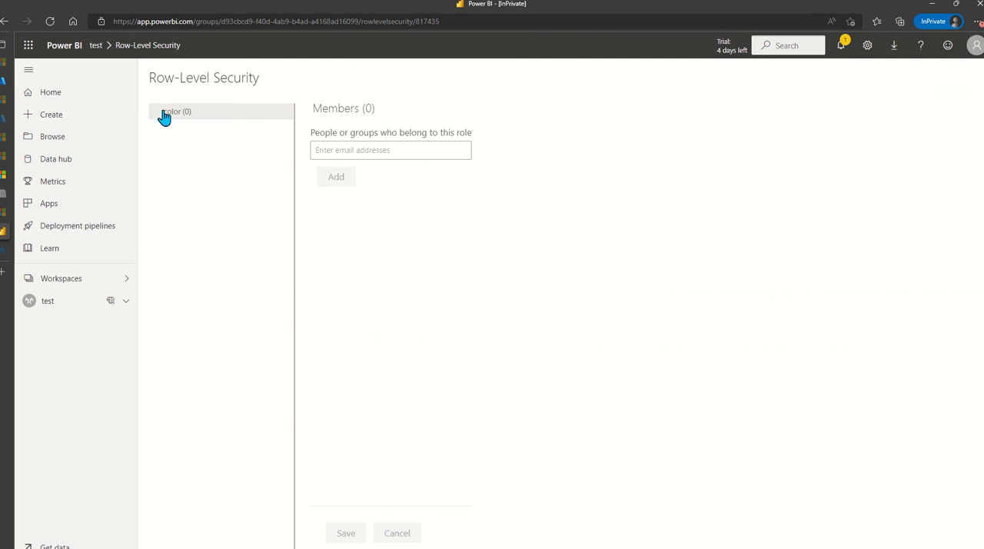
left_click(367, 147)
type("test")
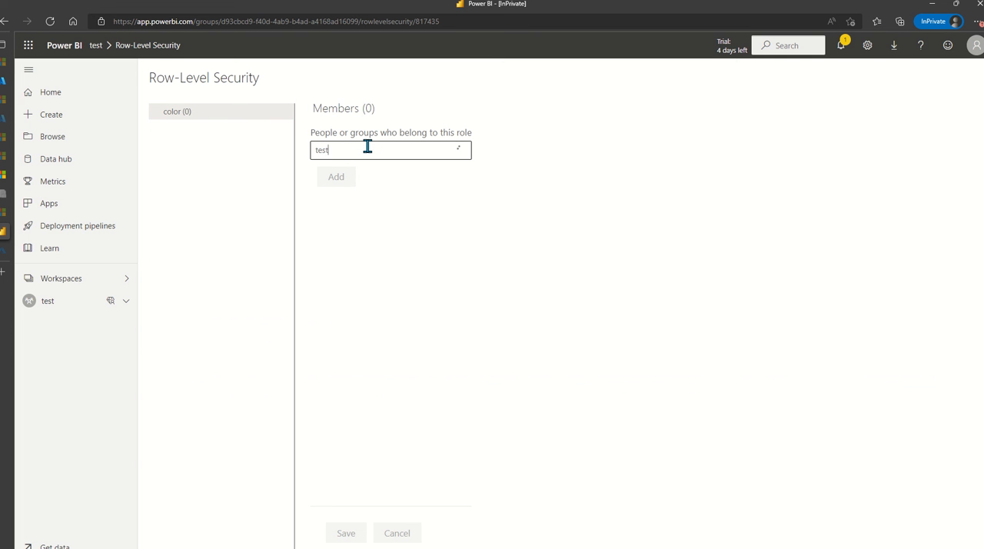
left_click(354, 180)
left_click(339, 179)
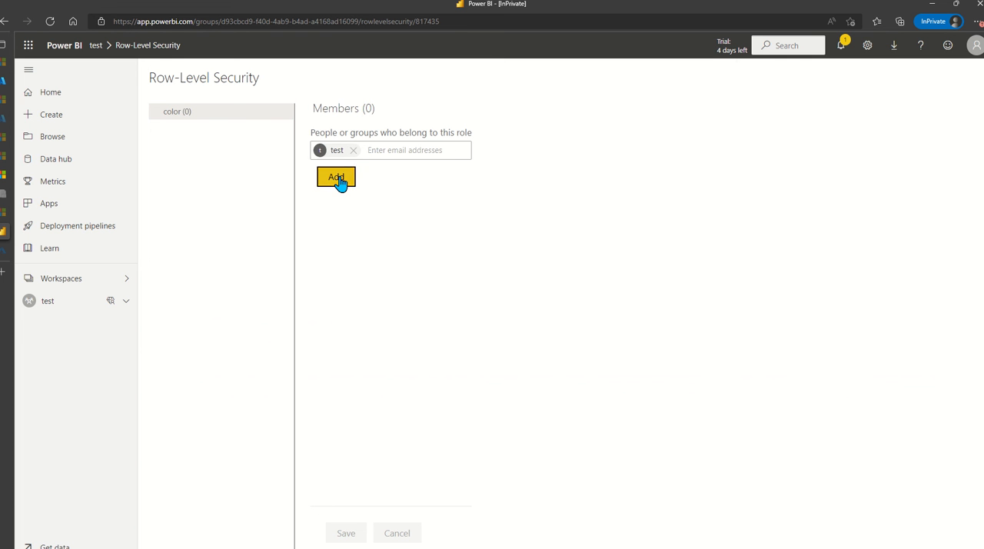
left_click(347, 533)
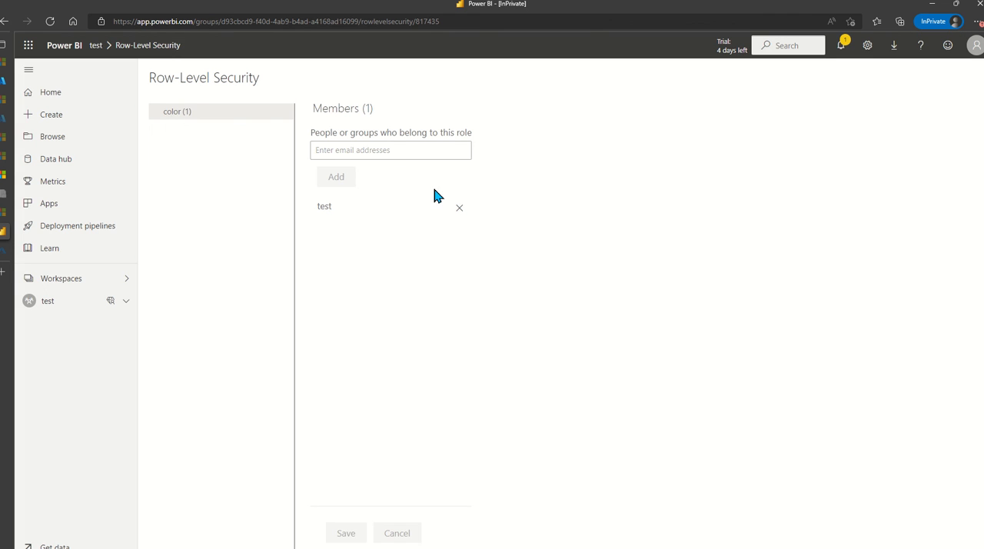
Step: Give the test account Viewer access to the test workspace
left_click(87, 303)
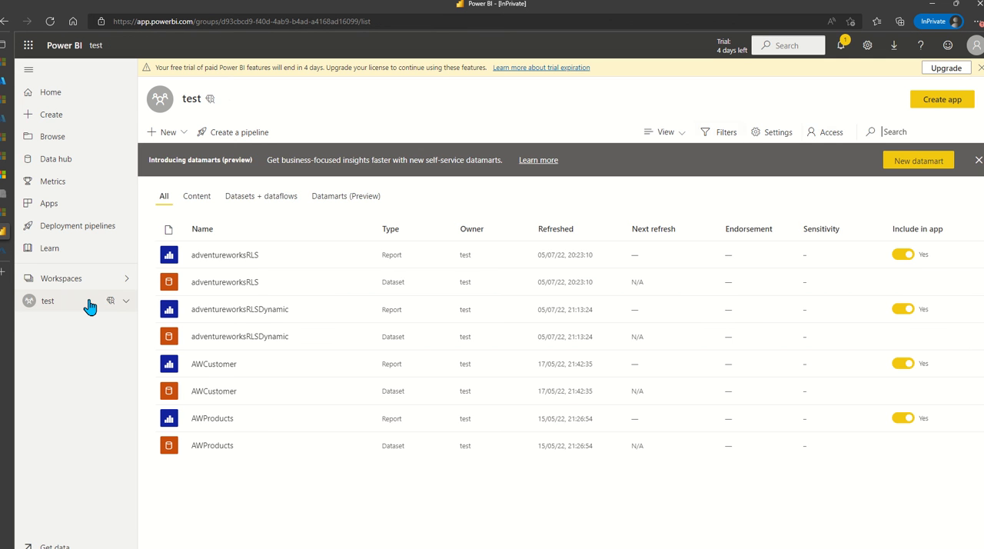
left_click(824, 131)
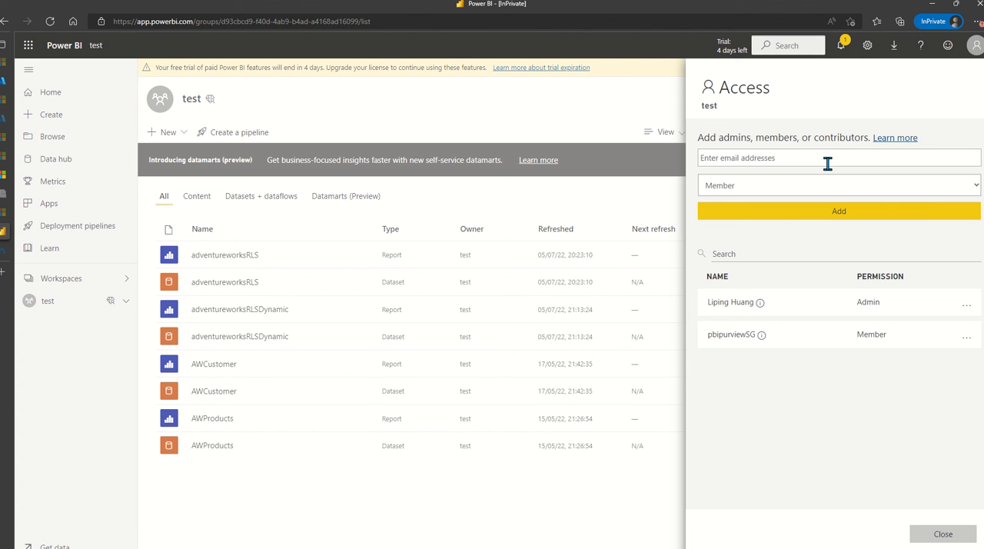
left_click(780, 157)
type("test")
left_click(781, 183)
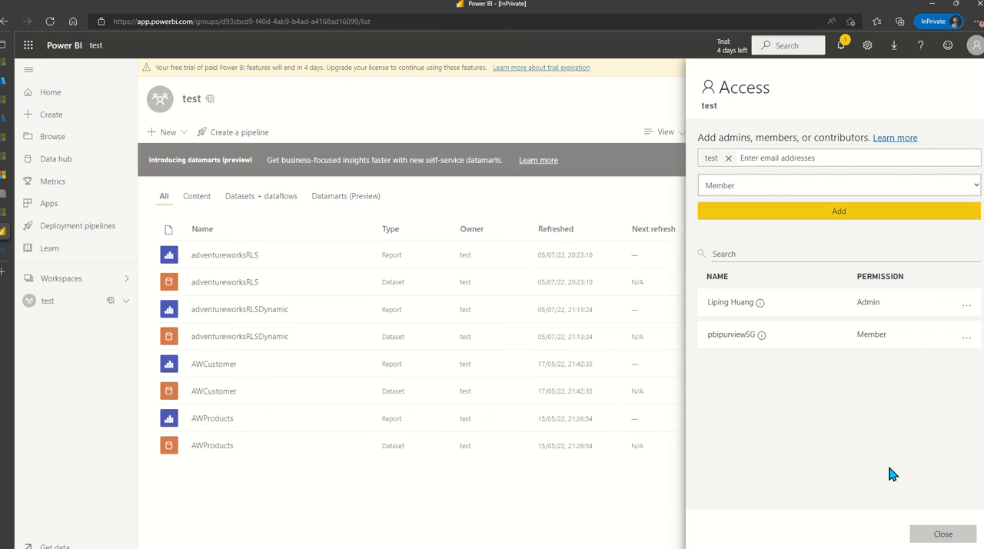
left_click(812, 186)
left_click(738, 237)
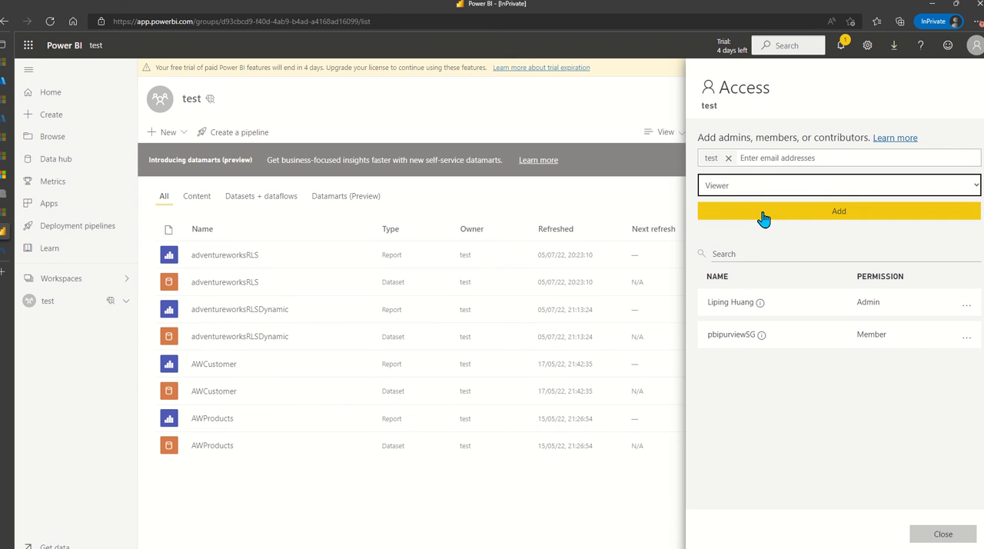
left_click(763, 212)
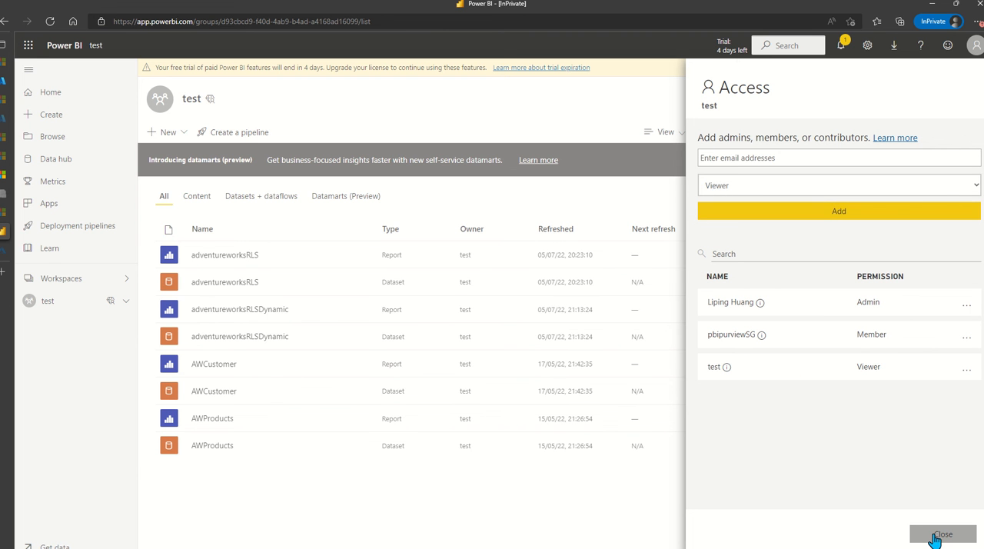
left_click(942, 534)
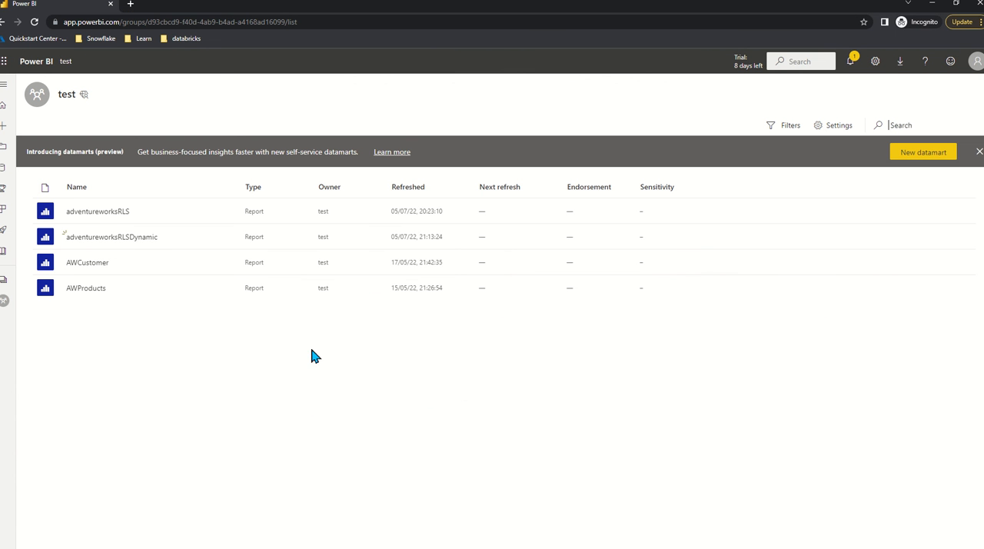
Step: In the test account's incognito browser session, check the signed-in account, reload the workspace, and view the adventureworksRLSDynamic report
left_click(972, 65)
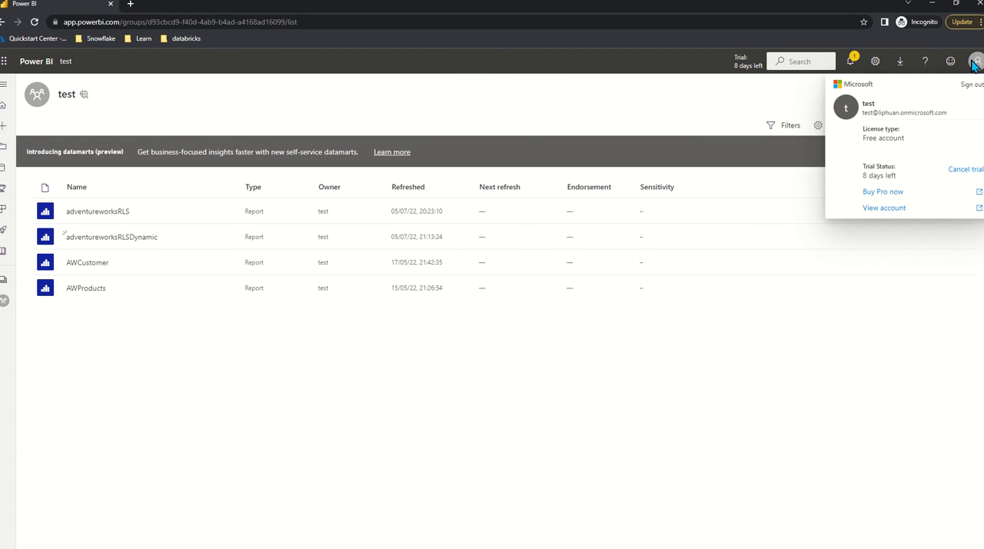
left_click(34, 22)
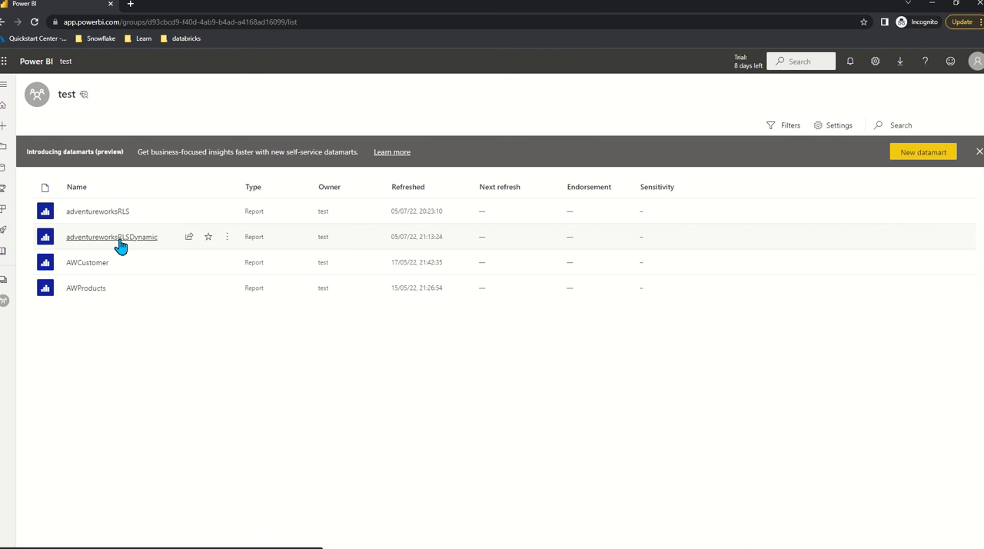
left_click(120, 240)
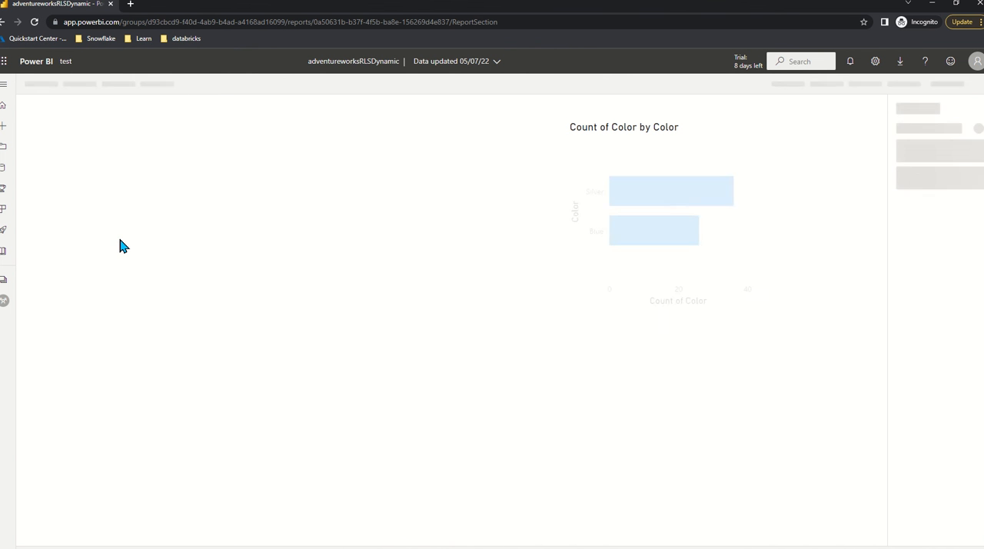